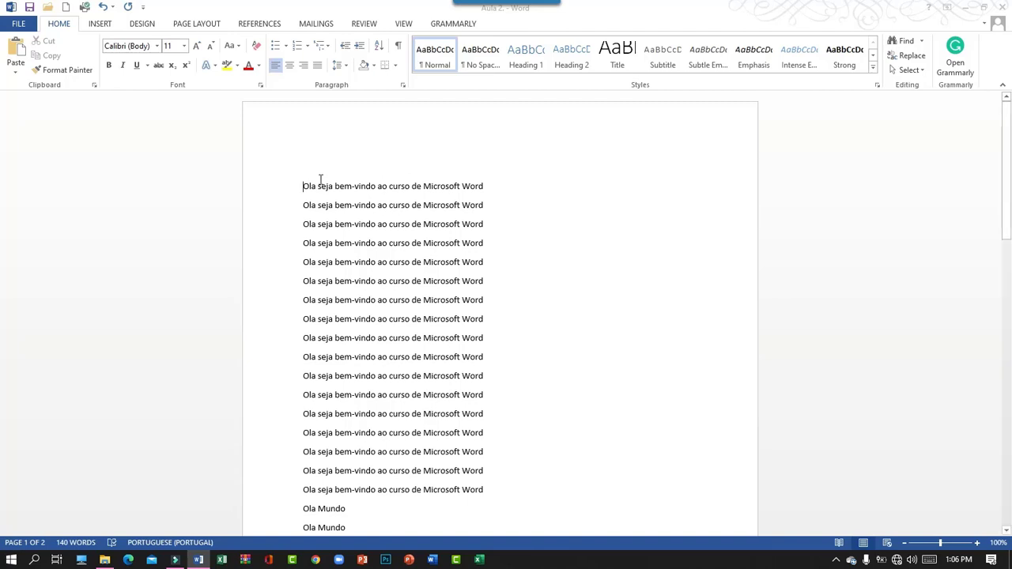
Select the first "Ola seja bem-vindo ao curso de Microsoft Word" line of the document.
{"action": "left_click_drag", "start_coordinate": [302, 186], "coordinate": [481, 195]}
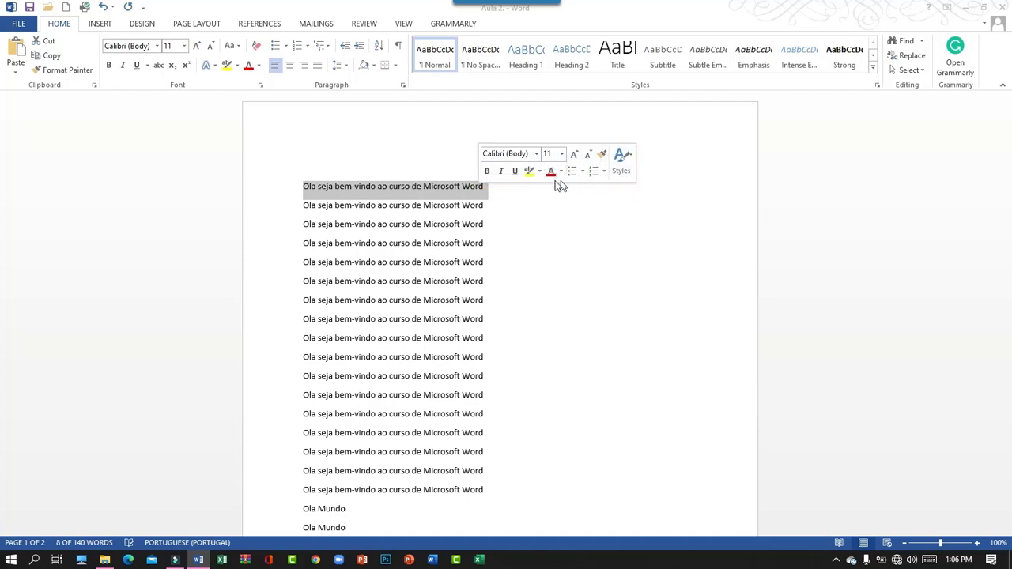
{"action": "left_click", "coordinate": [159, 51]}
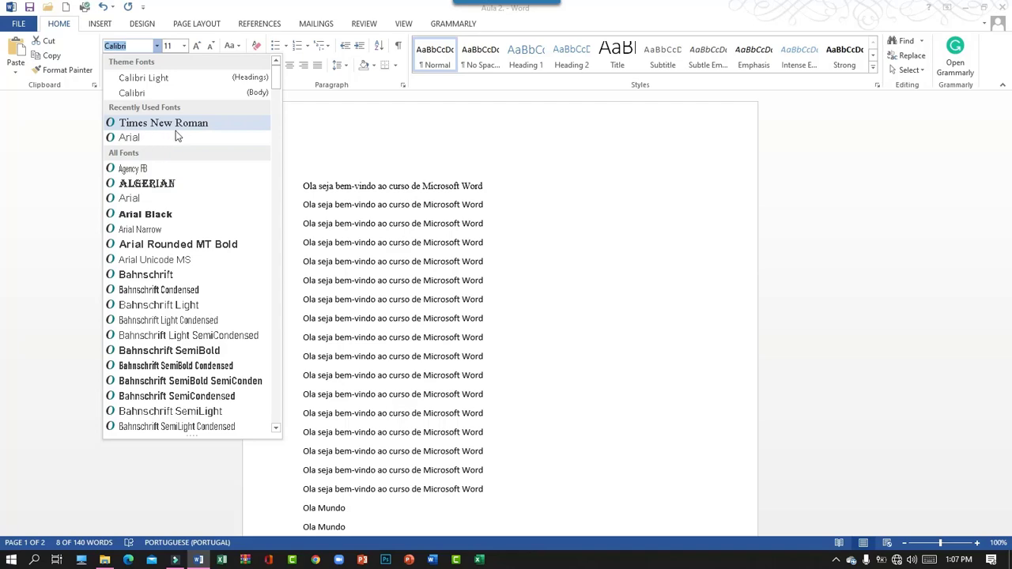
{"action": "scroll", "coordinate": [181, 221], "scroll_direction": "down", "scroll_amount": 6}
{"action": "scroll", "coordinate": [181, 222], "scroll_direction": "up", "scroll_amount": 6}
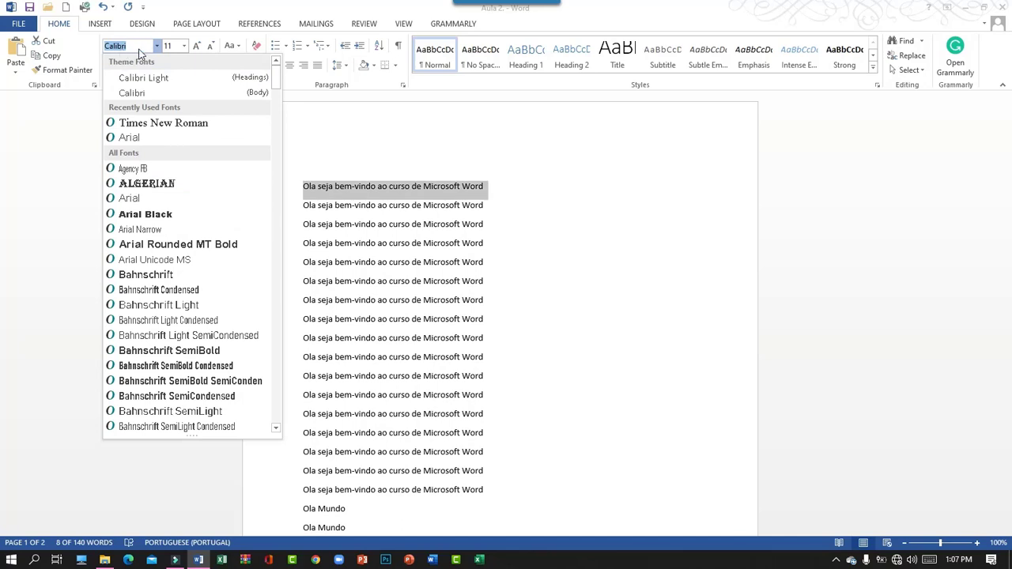
{"action": "key", "text": "BackSpace"}
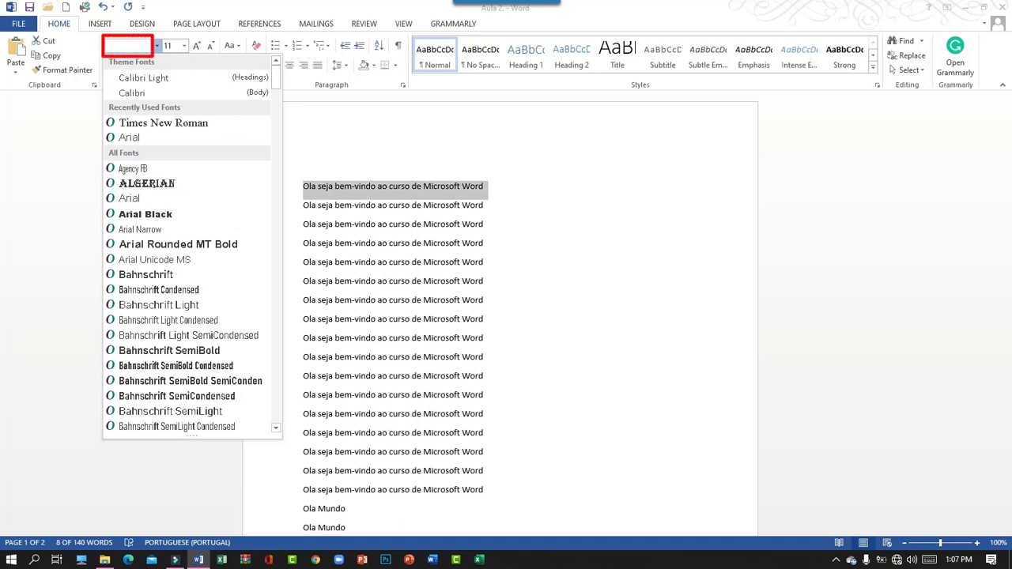
{"action": "type", "text": "Tim"}
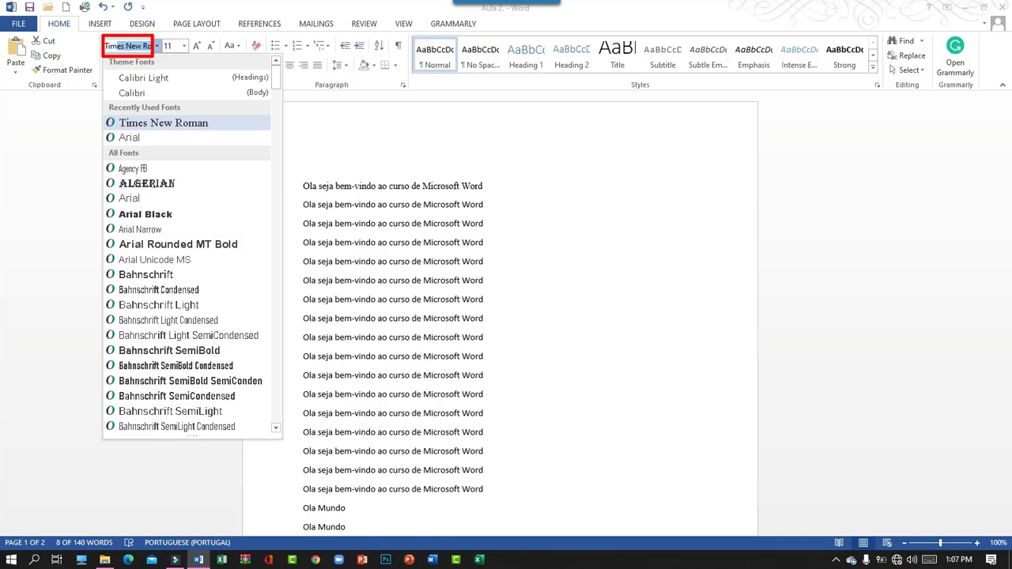
{"action": "key", "text": "Escape"}
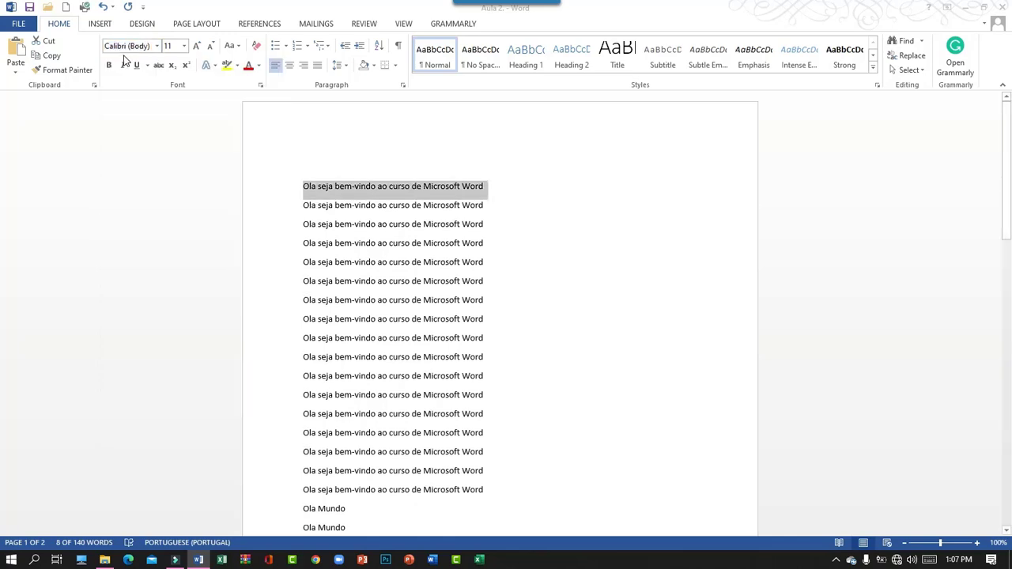
Set the font of the selected first line to Times New Roman and deselect it.
{"action": "left_click", "coordinate": [135, 46]}
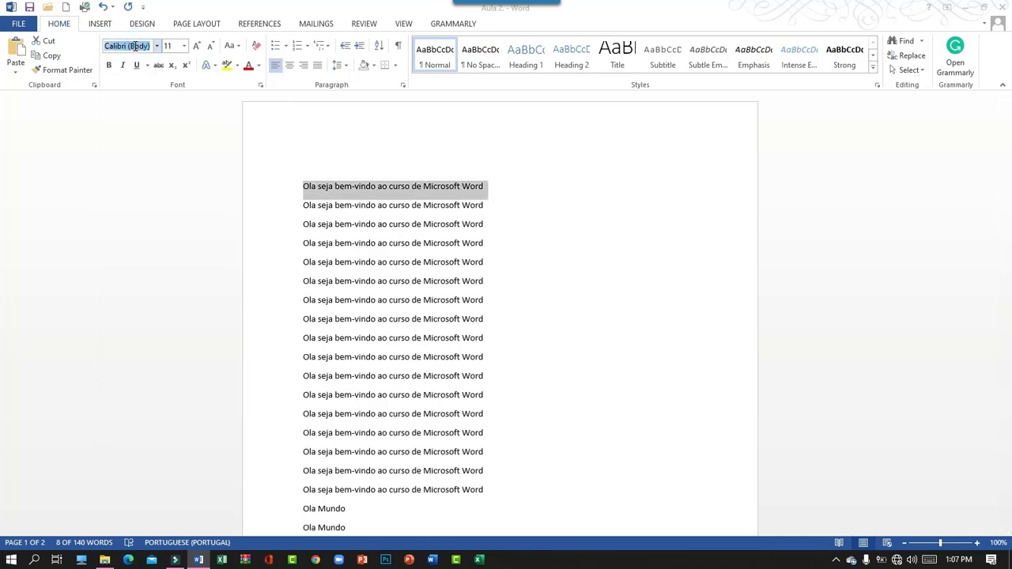
{"action": "type", "text": "Times New Ro"}
{"action": "key", "text": "Return"}
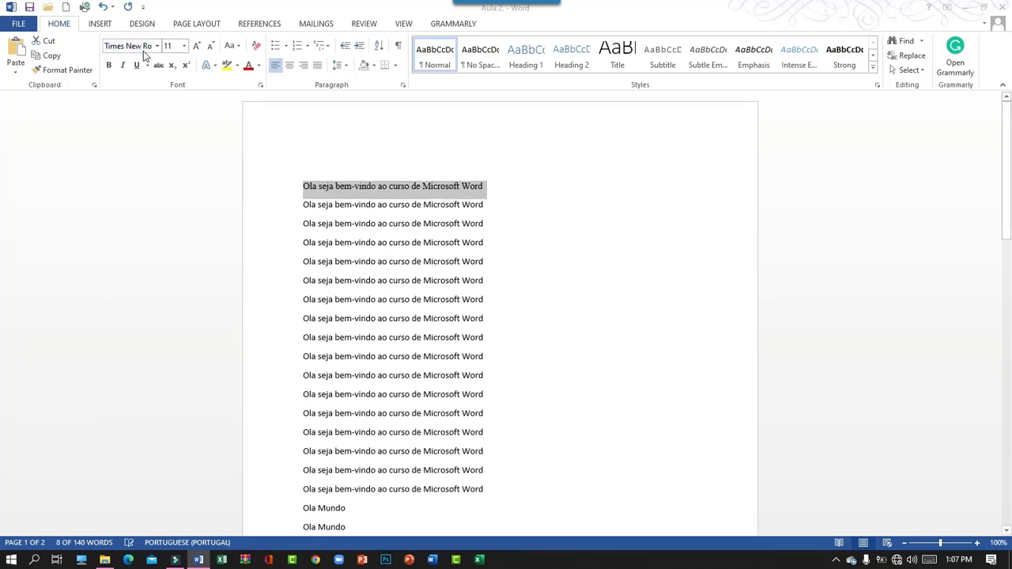
{"action": "left_click", "coordinate": [503, 191]}
{"action": "left_click", "coordinate": [309, 187]}
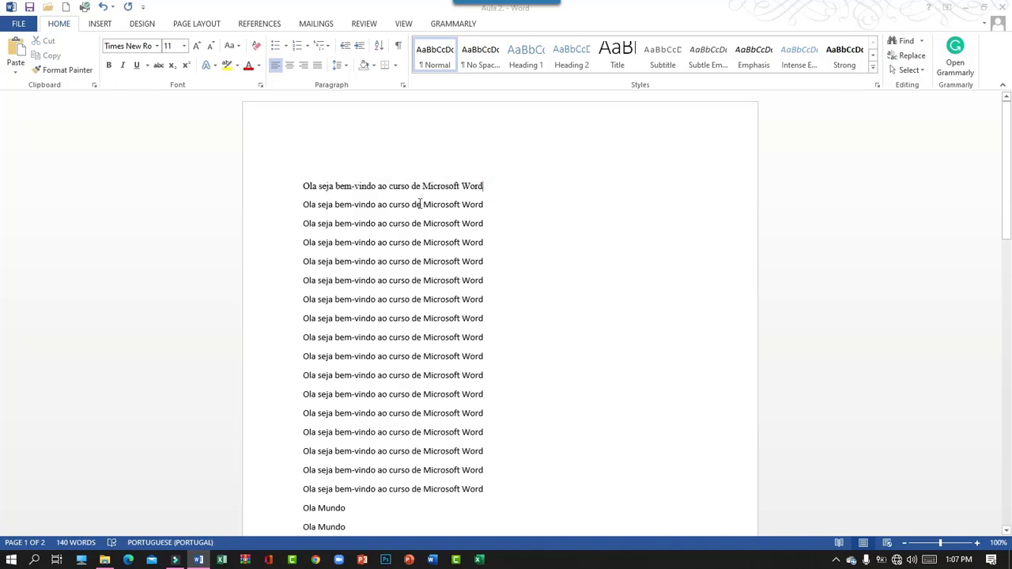
Set the first line's font size to 26 and increase it to 28.
{"action": "left_click", "coordinate": [977, 542]}
{"action": "left_click", "coordinate": [977, 543]}
{"action": "left_click", "coordinate": [977, 543]}
{"action": "left_click", "coordinate": [977, 542]}
{"action": "left_click", "coordinate": [977, 543]}
{"action": "left_click", "coordinate": [976, 543]}
{"action": "left_click", "coordinate": [977, 542]}
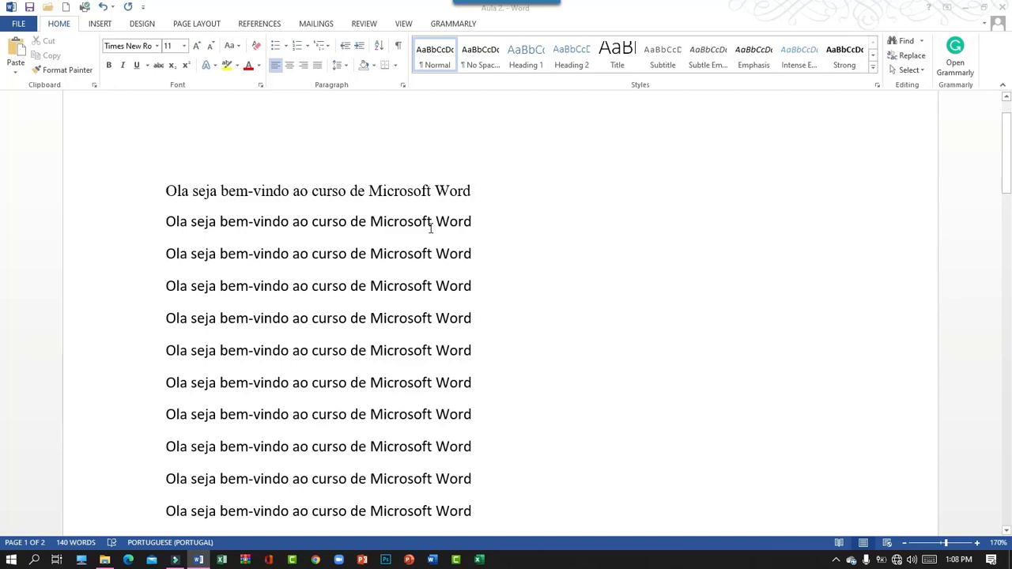
{"action": "left_click_drag", "start_coordinate": [158, 192], "coordinate": [467, 204]}
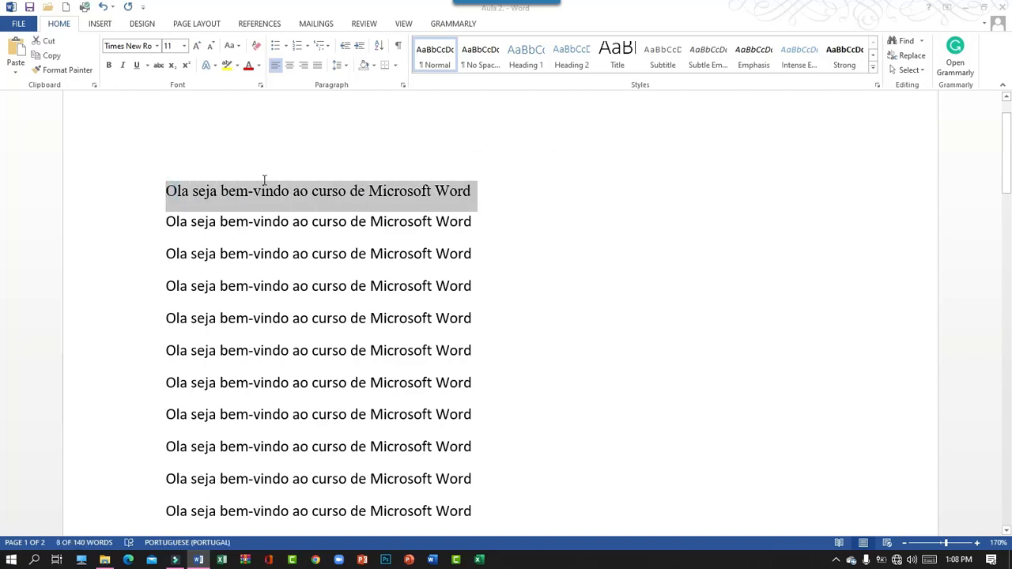
{"action": "left_click", "coordinate": [185, 46]}
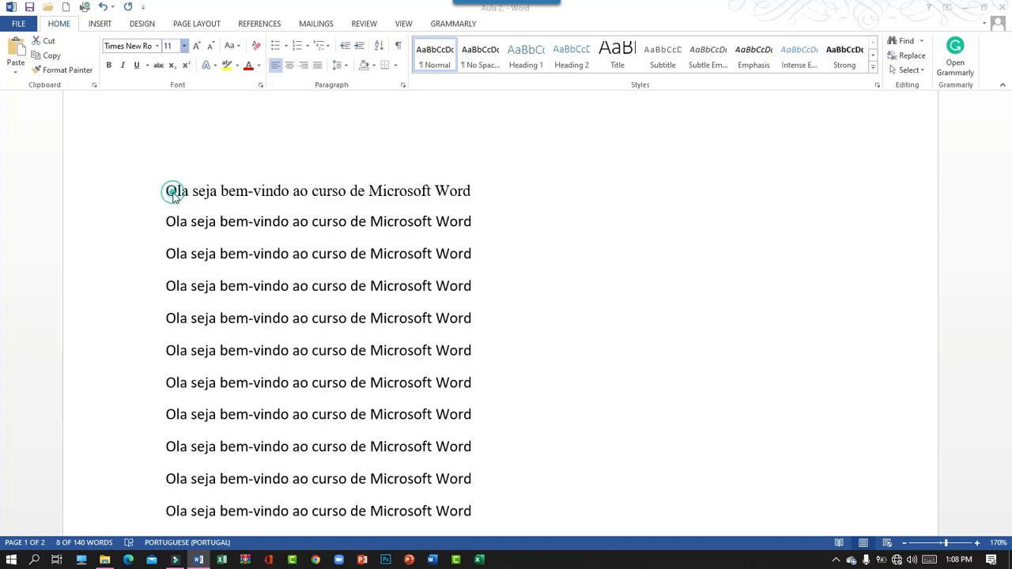
{"action": "left_click", "coordinate": [168, 193]}
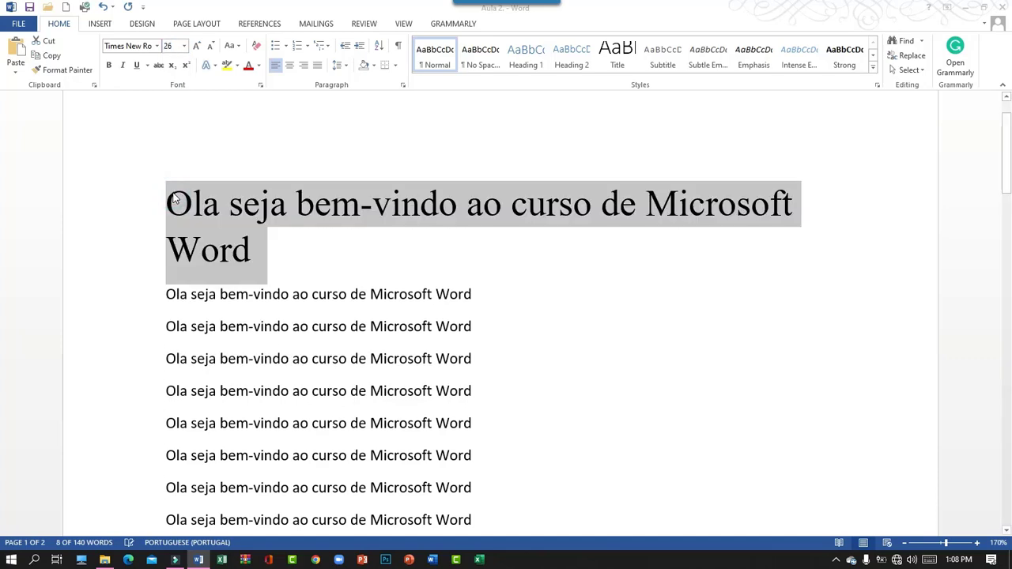
{"action": "left_click", "coordinate": [184, 46]}
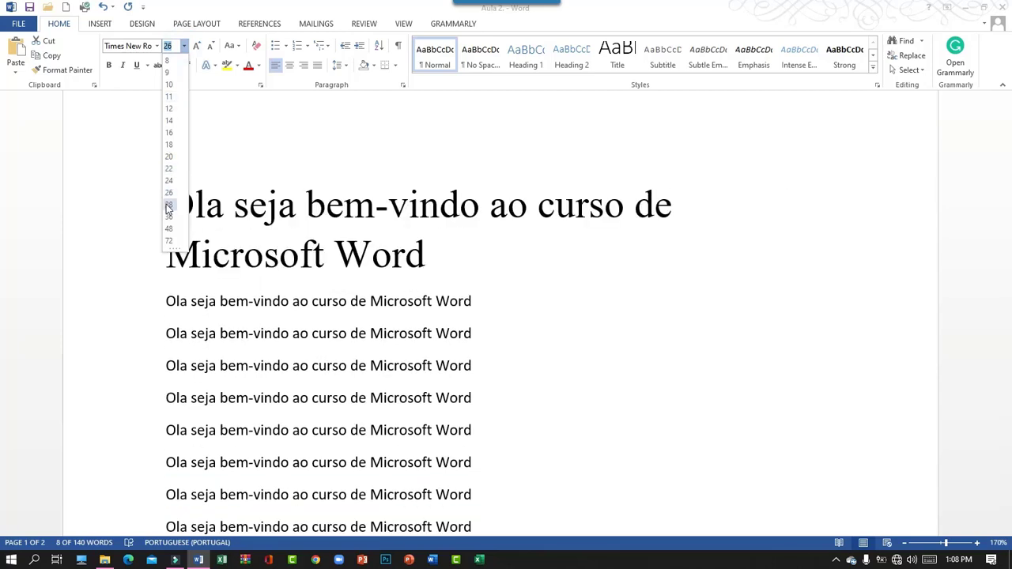
{"action": "left_click", "coordinate": [168, 205]}
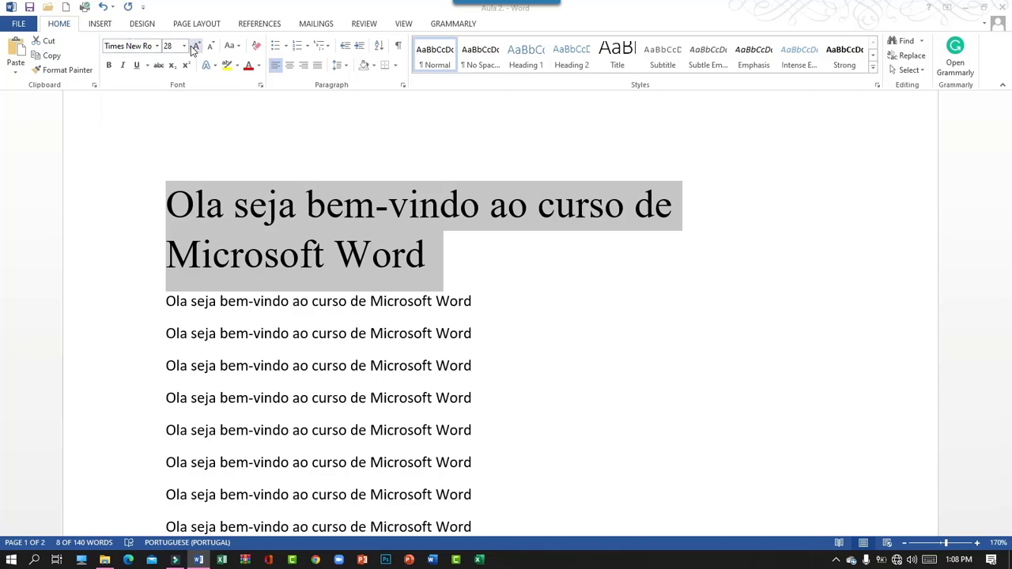
{"action": "left_click", "coordinate": [473, 268]}
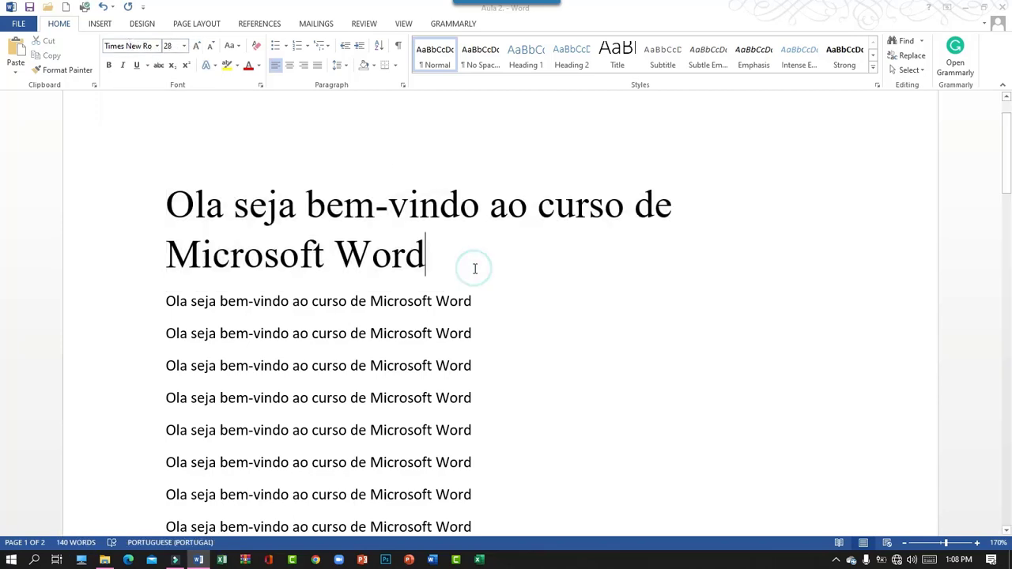
Make the "Ola seja bem-vindo ao curso de Microsoft Word" line directly below the large heading text bold.
{"action": "left_click", "coordinate": [482, 302]}
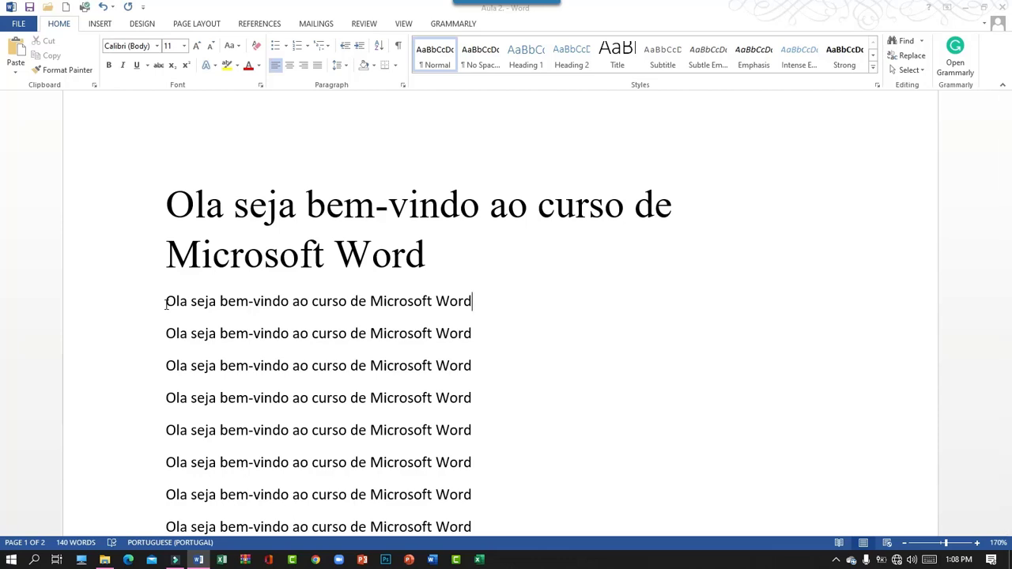
{"action": "left_click_drag", "start_coordinate": [166, 302], "coordinate": [465, 308]}
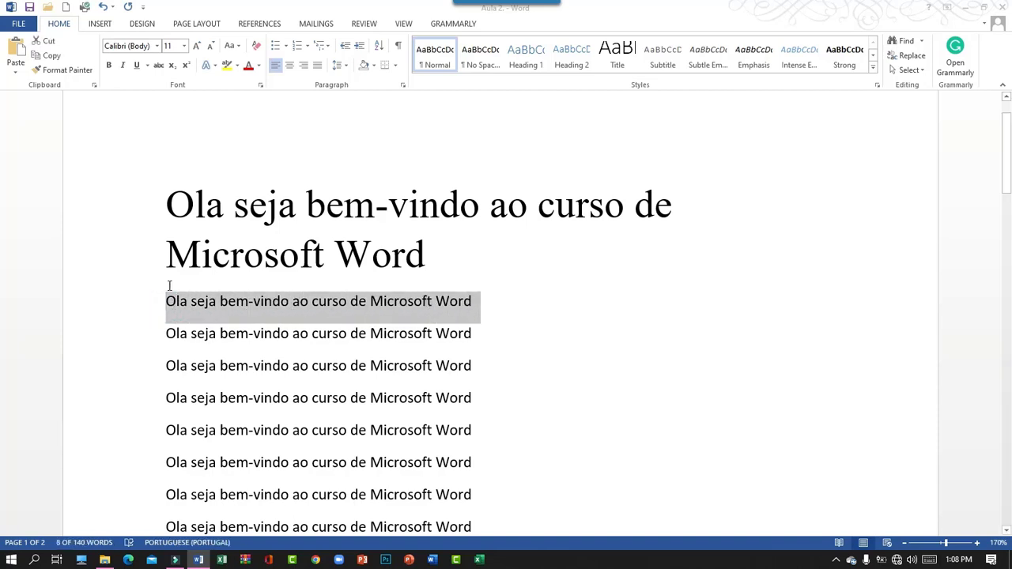
{"action": "left_click", "coordinate": [110, 66]}
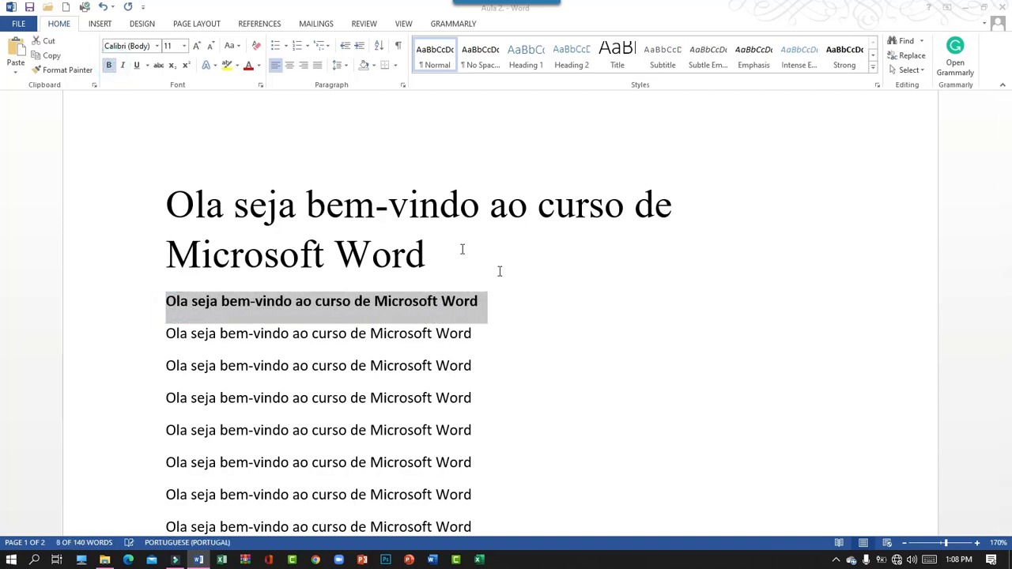
{"action": "left_click", "coordinate": [478, 333]}
{"action": "left_click", "coordinate": [164, 301]}
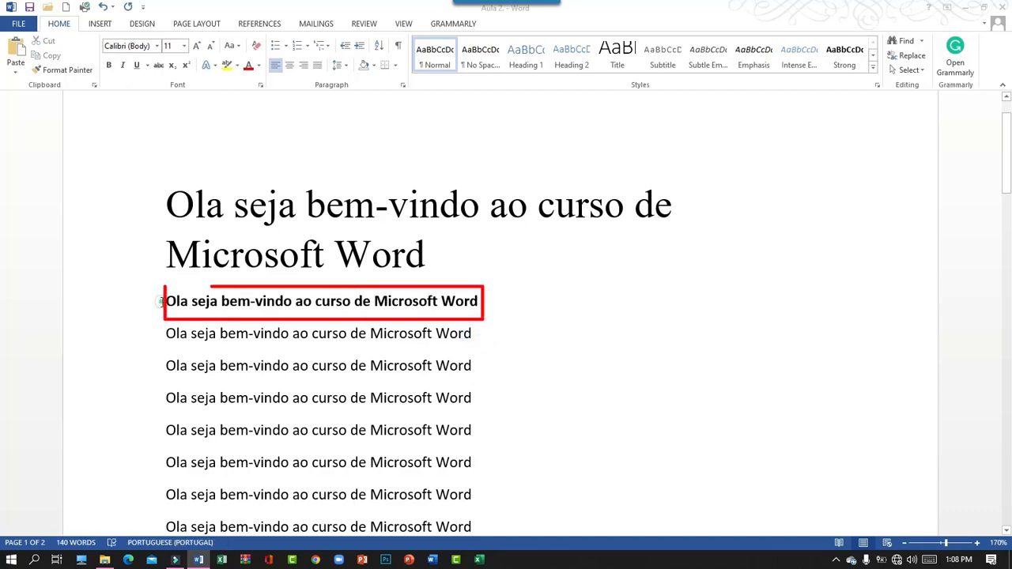
{"action": "left_click", "coordinate": [412, 330]}
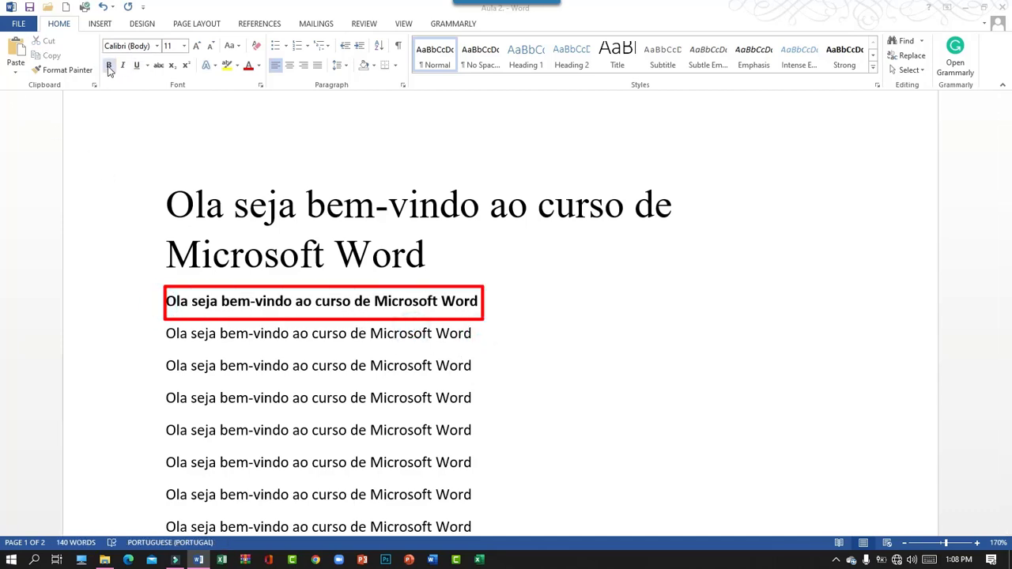
{"action": "left_click", "coordinate": [335, 301]}
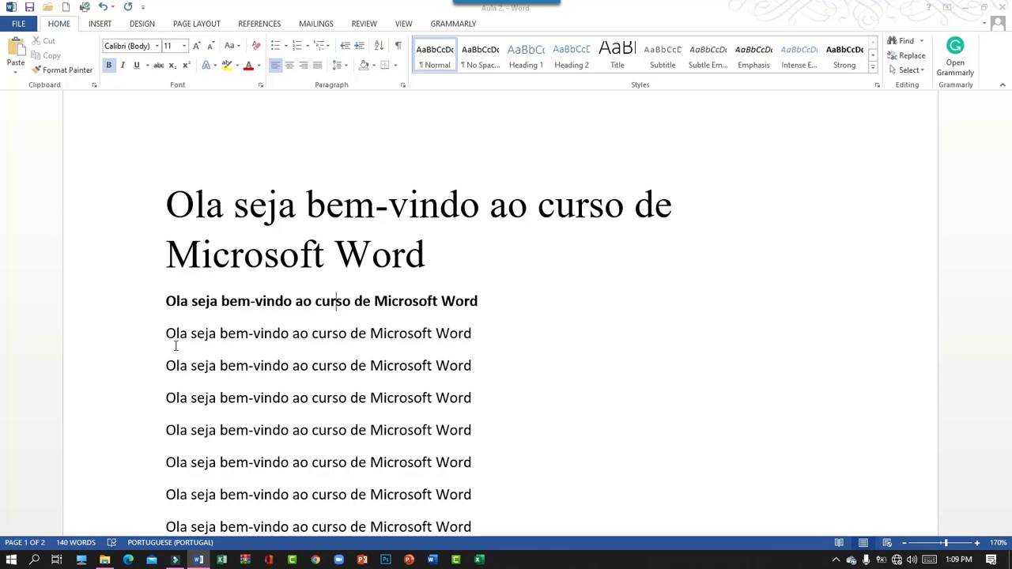
Make the line directly below the bold line italic.
{"action": "left_click", "coordinate": [337, 333]}
{"action": "left_click_drag", "start_coordinate": [168, 333], "coordinate": [460, 345]}
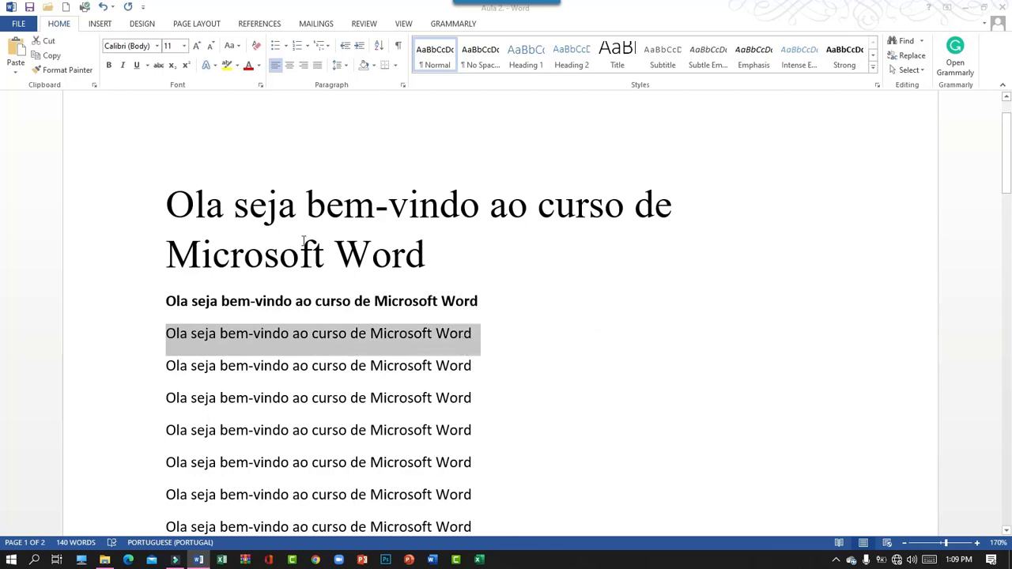
{"action": "left_click", "coordinate": [123, 66]}
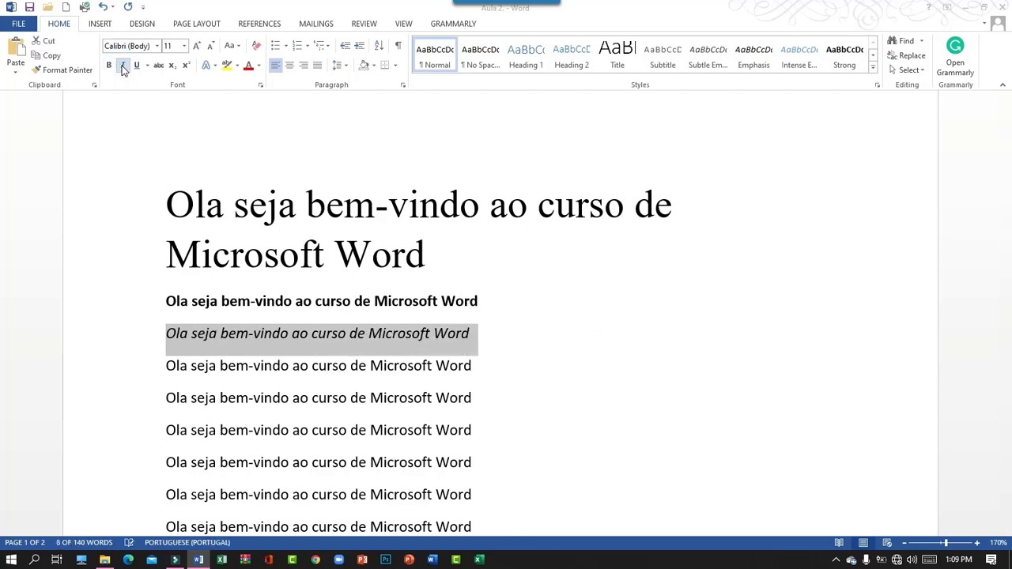
{"action": "left_click", "coordinate": [300, 333]}
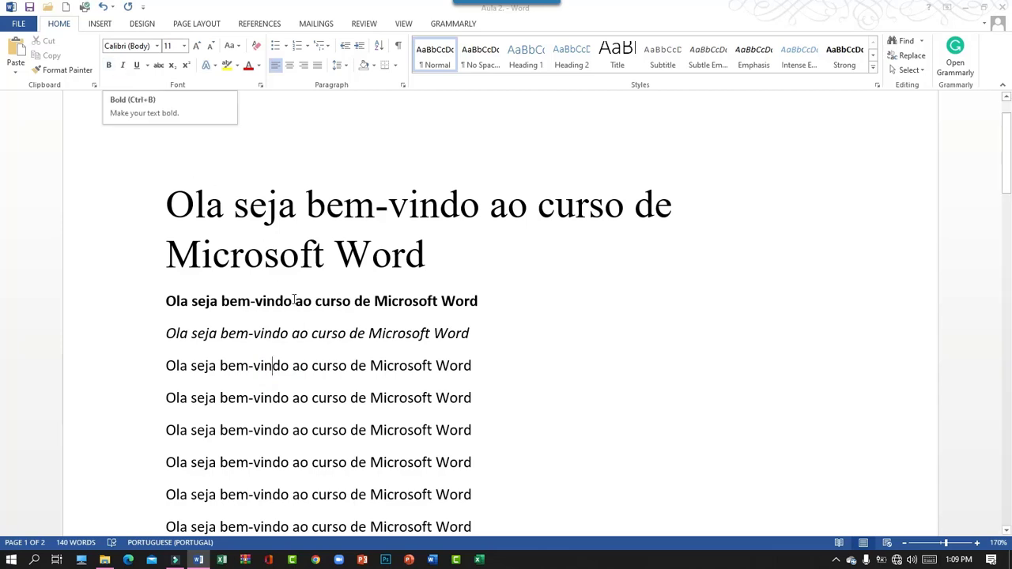
Underline the line directly below the italic line and deselect it.
{"action": "left_click_drag", "start_coordinate": [169, 366], "coordinate": [479, 365]}
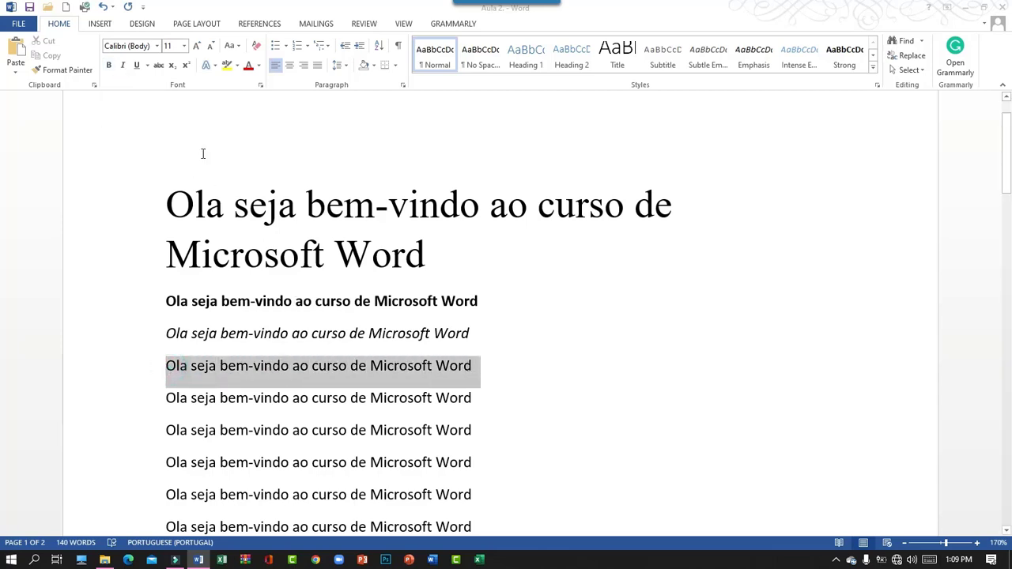
{"action": "left_click", "coordinate": [135, 66]}
{"action": "left_click", "coordinate": [483, 366]}
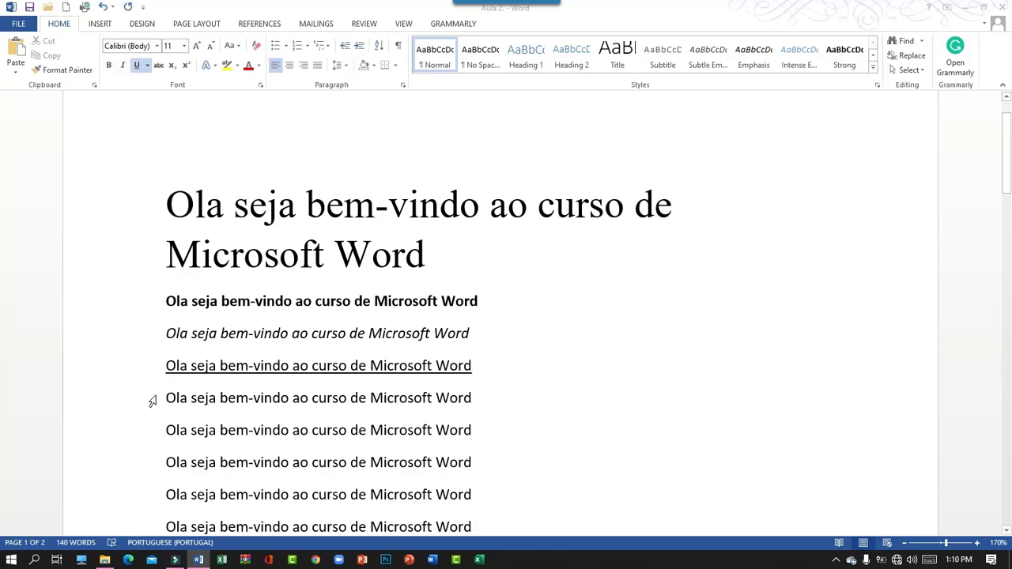
Format the line directly below the underlined one in Times New Roman at size 12.
{"action": "left_click_drag", "start_coordinate": [162, 397], "coordinate": [457, 408]}
{"action": "left_click", "coordinate": [144, 45]}
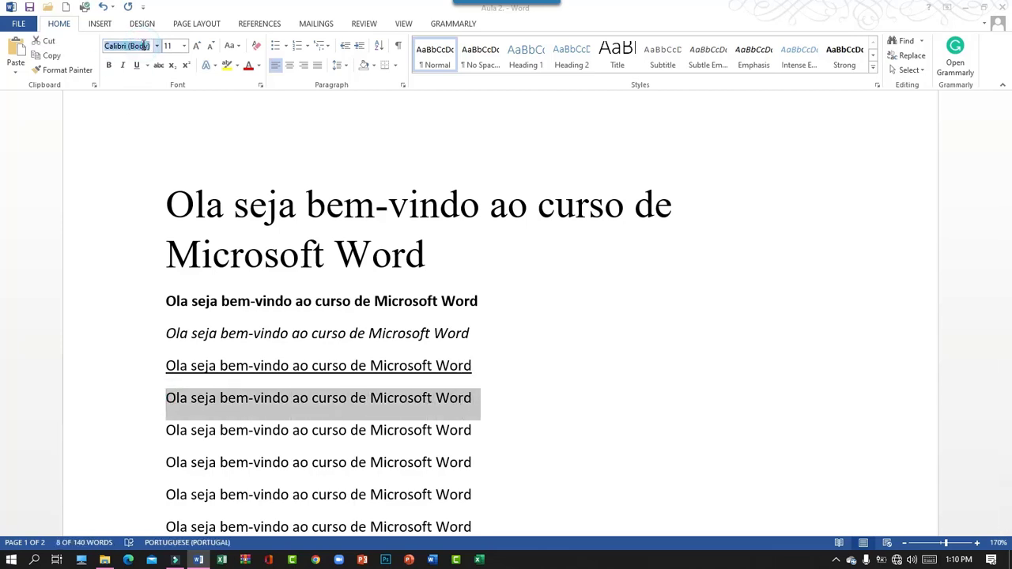
{"action": "type", "text": "Times New Ro"}
{"action": "key", "text": "Return"}
{"action": "left_click", "coordinate": [186, 47]}
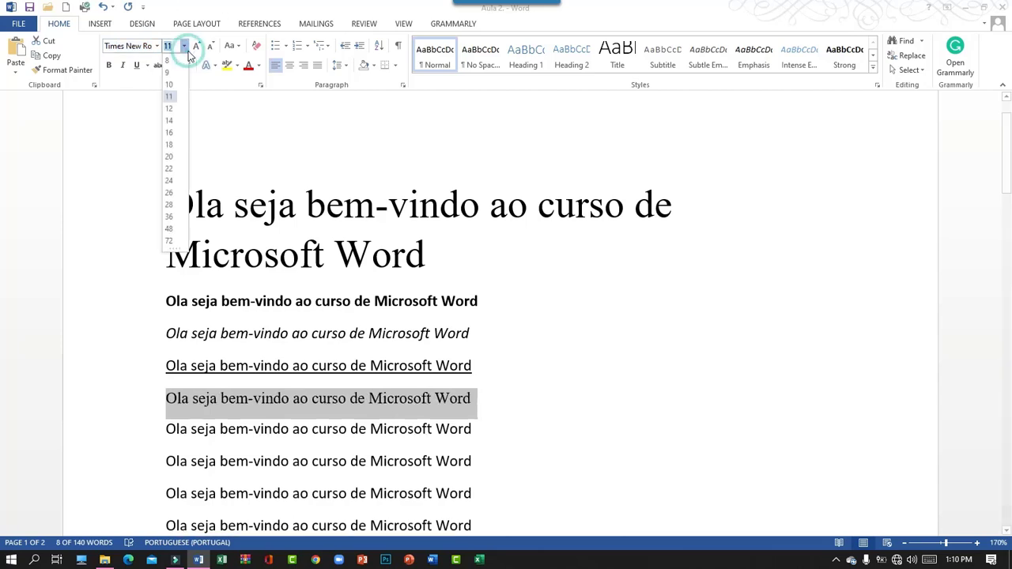
{"action": "left_click", "coordinate": [168, 108]}
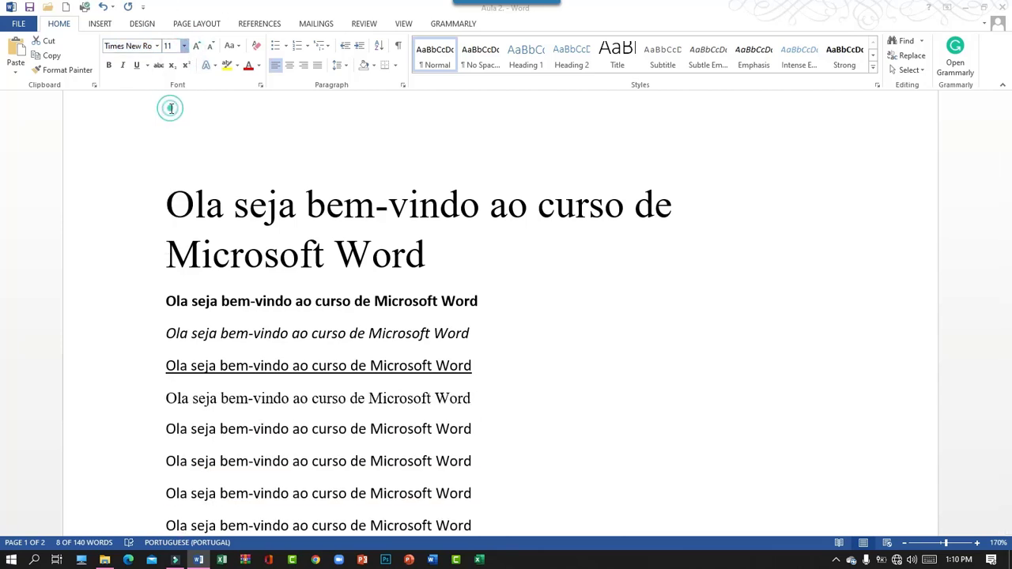
Apply bold, italic and underline together to the selected Times New Roman line.
{"action": "left_click", "coordinate": [108, 65]}
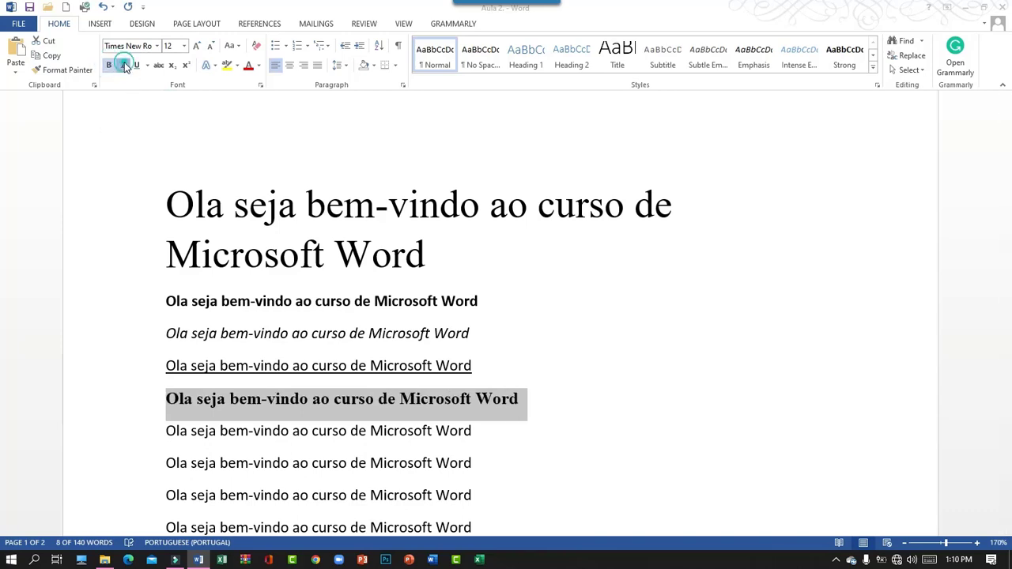
{"action": "left_click", "coordinate": [123, 65]}
{"action": "left_click", "coordinate": [136, 65]}
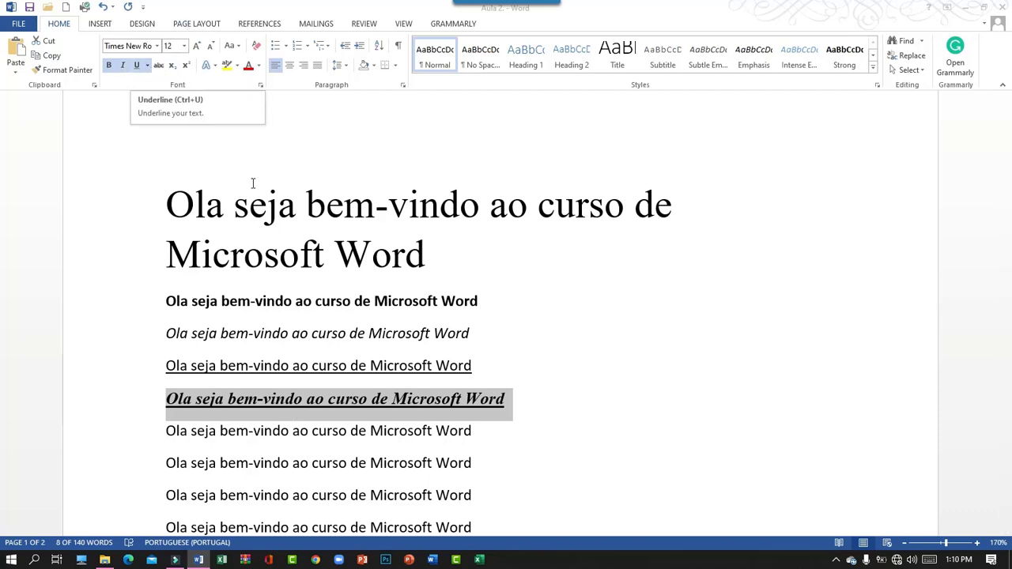
Set the five plain lines directly below the bold, italic and underlined line in Times New Roman.
{"action": "scroll", "coordinate": [613, 465], "scroll_direction": "down", "scroll_amount": 1}
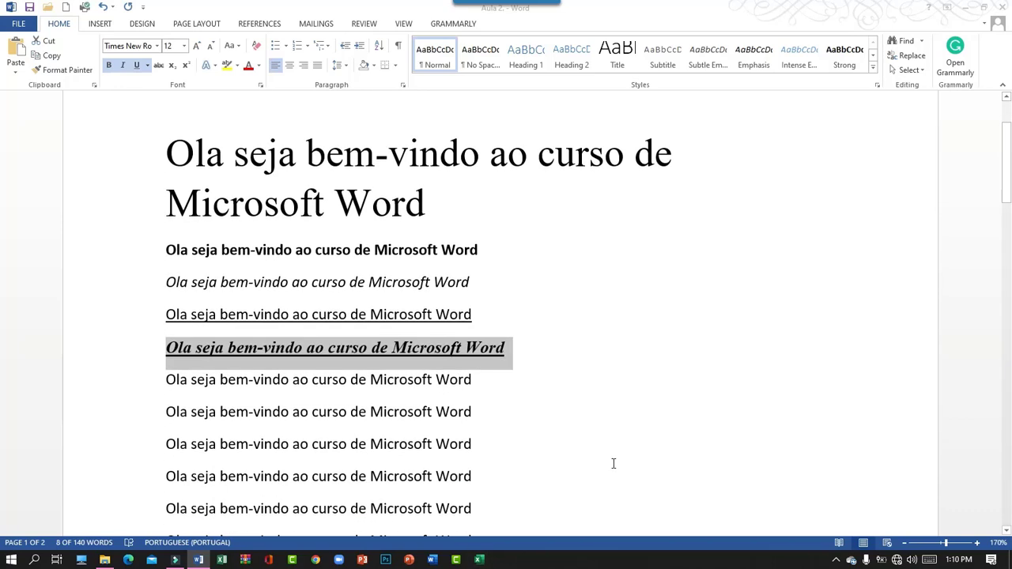
{"action": "scroll", "coordinate": [612, 464], "scroll_direction": "down", "scroll_amount": 1}
{"action": "scroll", "coordinate": [612, 463], "scroll_direction": "down", "scroll_amount": 1}
{"action": "scroll", "coordinate": [533, 408], "scroll_direction": "down", "scroll_amount": 1}
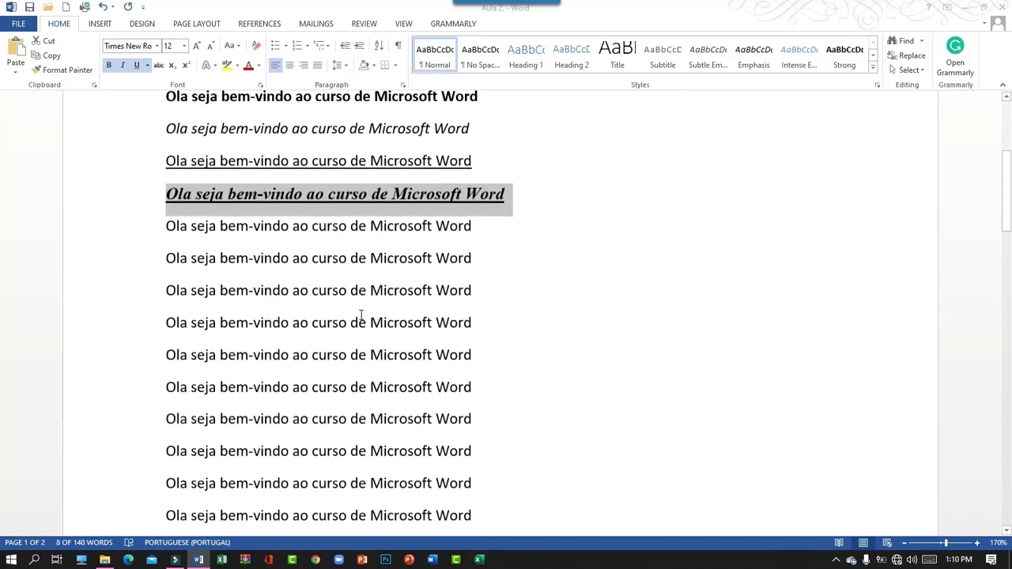
{"action": "left_click_drag", "start_coordinate": [166, 226], "coordinate": [472, 365]}
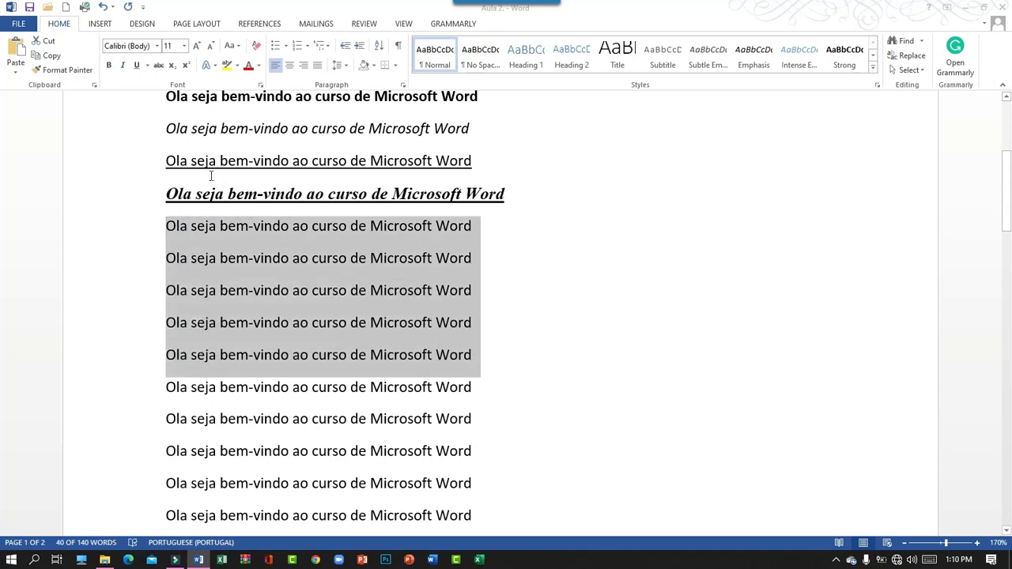
{"action": "left_click", "coordinate": [126, 46]}
{"action": "type", "text": "Tim"}
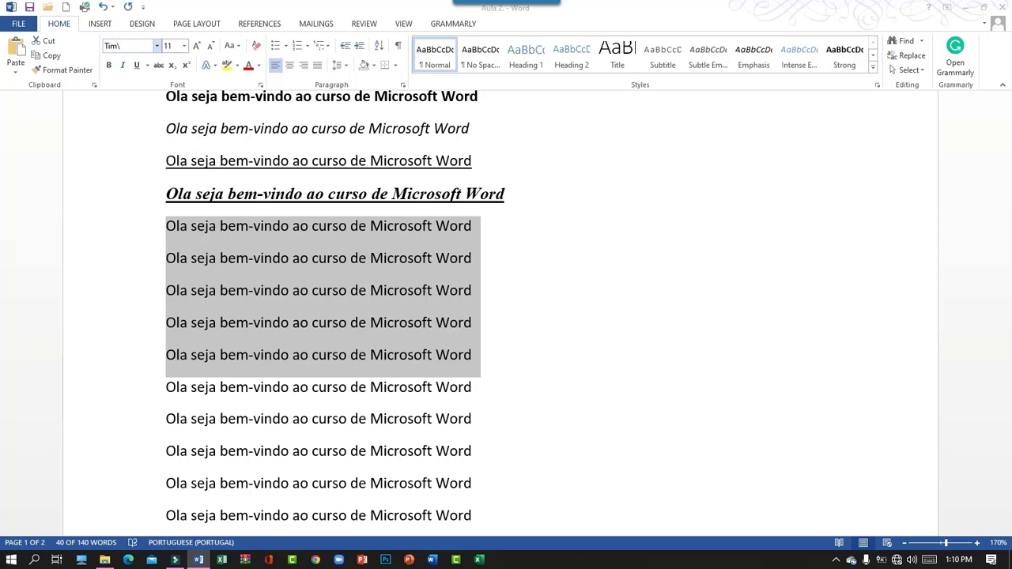
{"action": "type", "text": "es New Ro"}
{"action": "key", "text": "Return"}
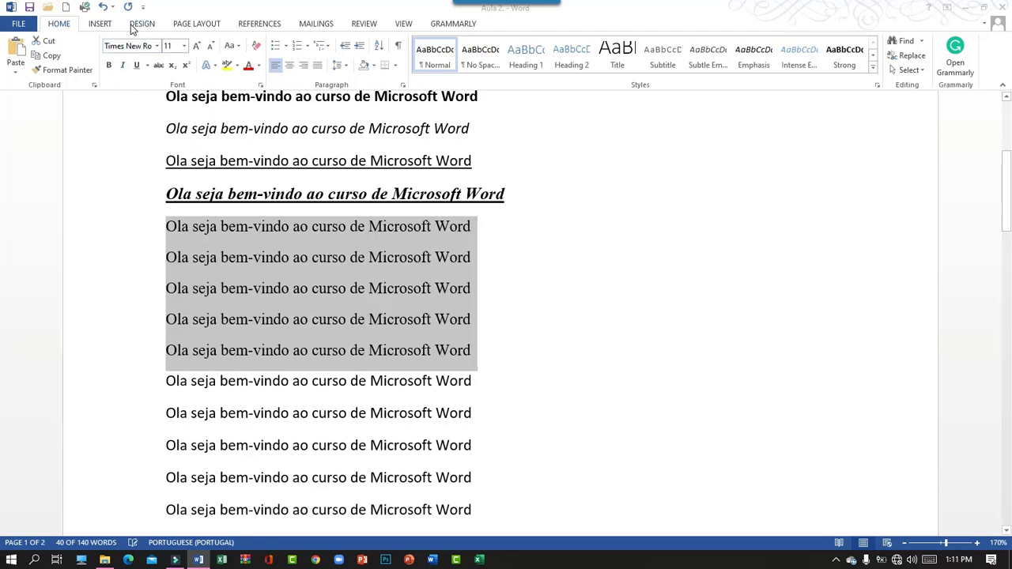
Grow the five selected lines stepwise to font size 22, shrink them to 18, and finish at size 20.
{"action": "left_click", "coordinate": [198, 46]}
{"action": "left_click", "coordinate": [197, 46]}
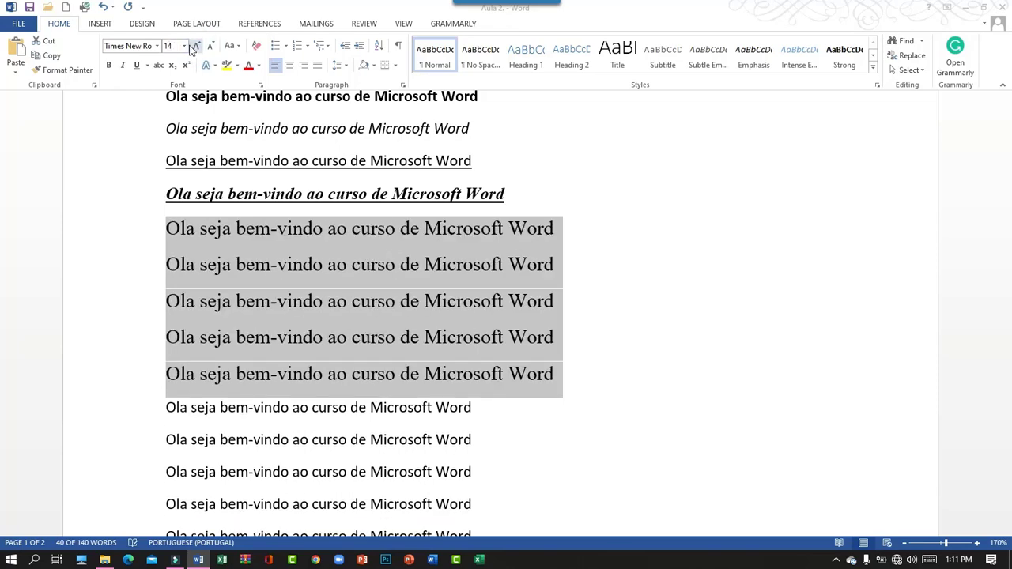
{"action": "left_click", "coordinate": [193, 47]}
{"action": "left_click", "coordinate": [195, 46]}
{"action": "left_click", "coordinate": [196, 47]}
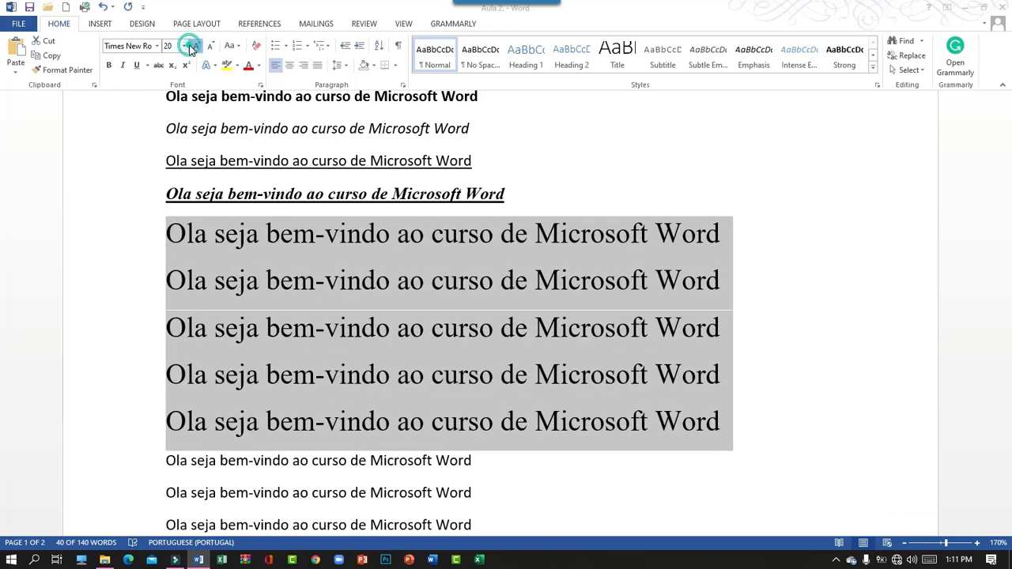
{"action": "left_click", "coordinate": [195, 47]}
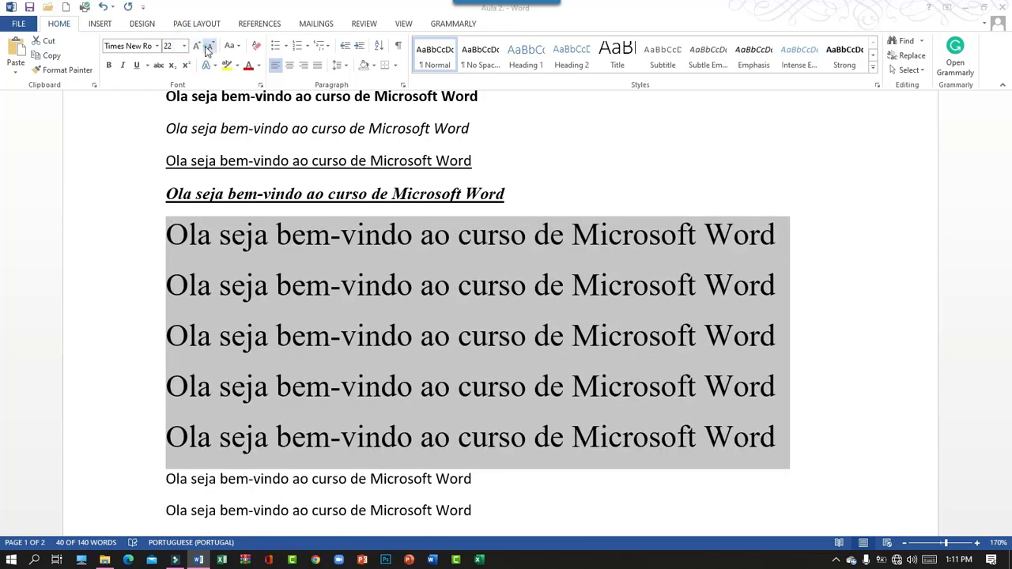
{"action": "left_click", "coordinate": [208, 49]}
{"action": "left_click", "coordinate": [208, 49]}
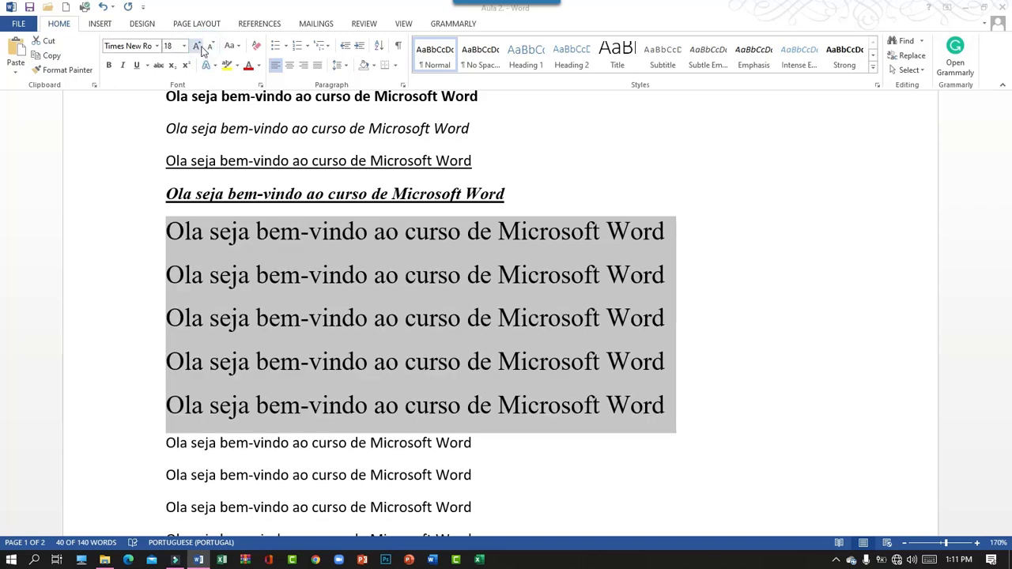
{"action": "left_click", "coordinate": [196, 47]}
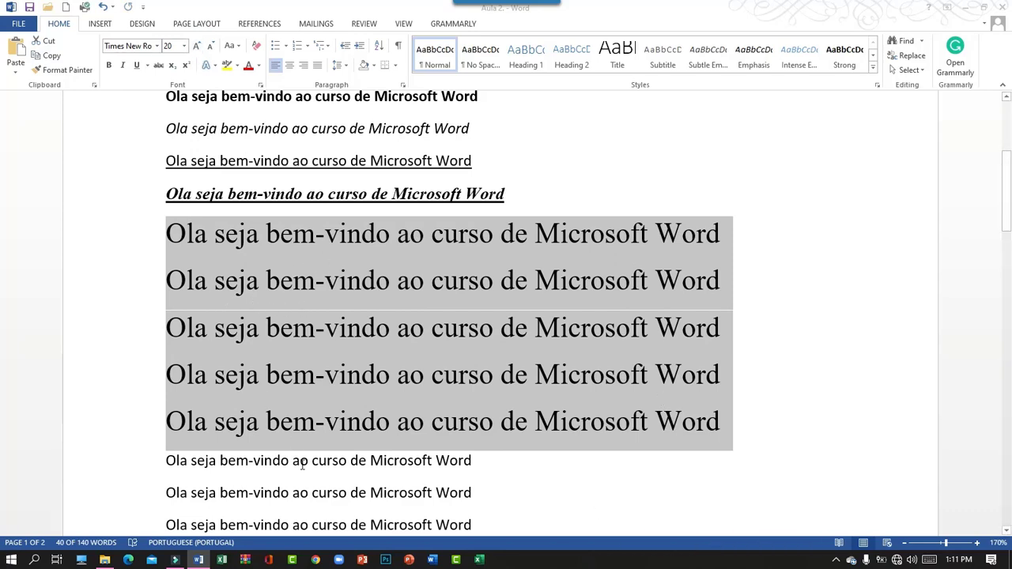
Deselect the five size 20 lines, reselect them line by line, and clear and select the whole block again in one sweep.
{"action": "left_click", "coordinate": [168, 239]}
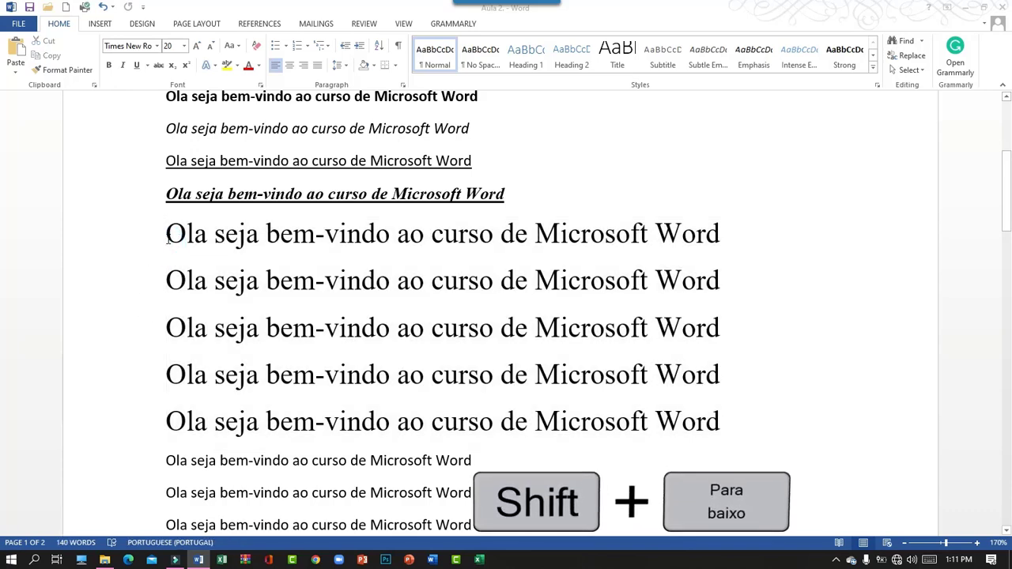
{"action": "key", "text": "shift+Down"}
{"action": "key", "text": "shift+Down"}
{"action": "key", "text": "shift+Down"}
{"action": "key", "text": "shift+Down"}
{"action": "key", "text": "shift+Down"}
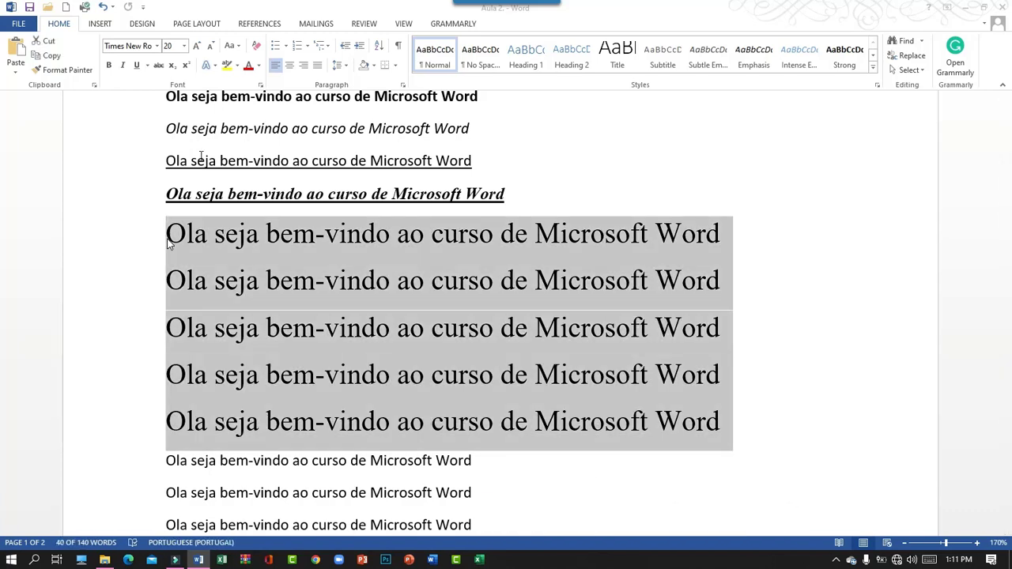
{"action": "left_click", "coordinate": [167, 234]}
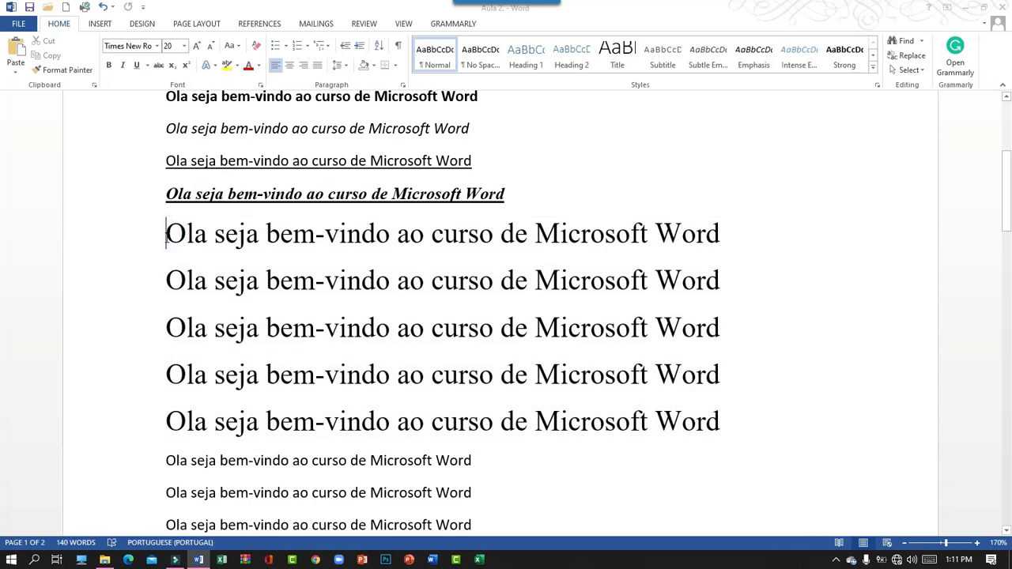
{"action": "left_click_drag", "start_coordinate": [166, 234], "coordinate": [785, 446]}
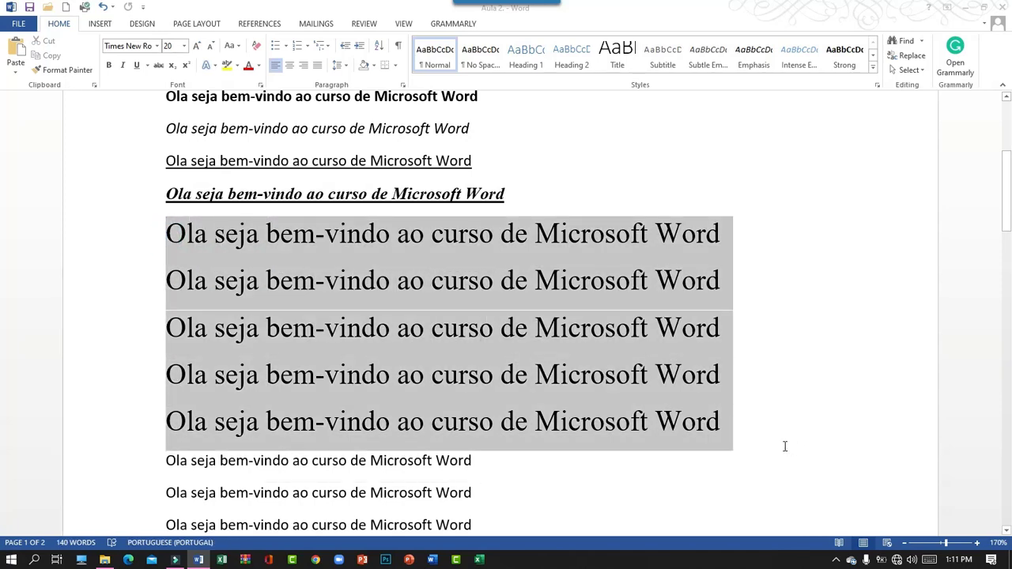